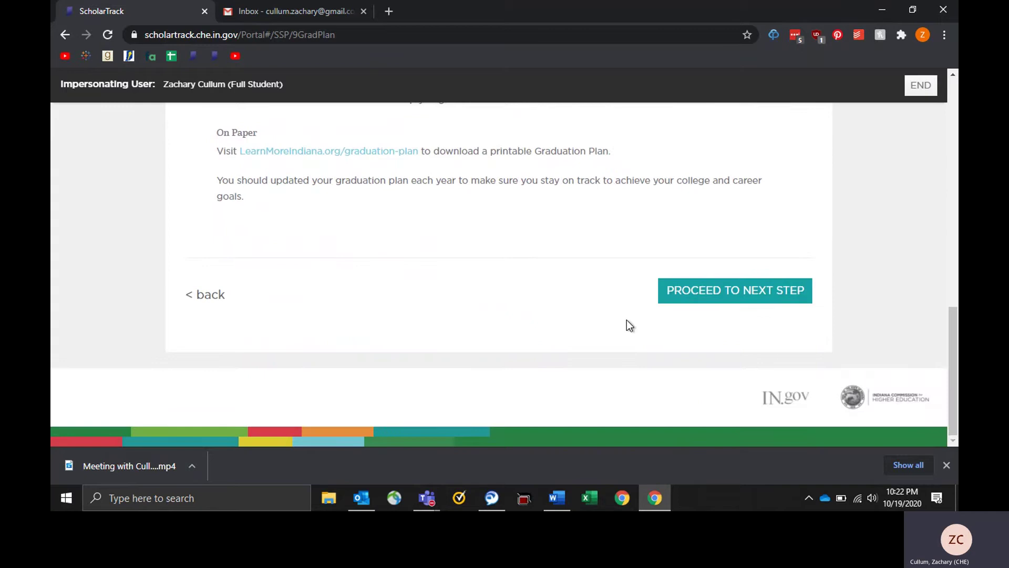
# Proceed to the 9th grade Create a Graduation Plan form and indicate that the plan was completed online
pyautogui.click(706, 303)
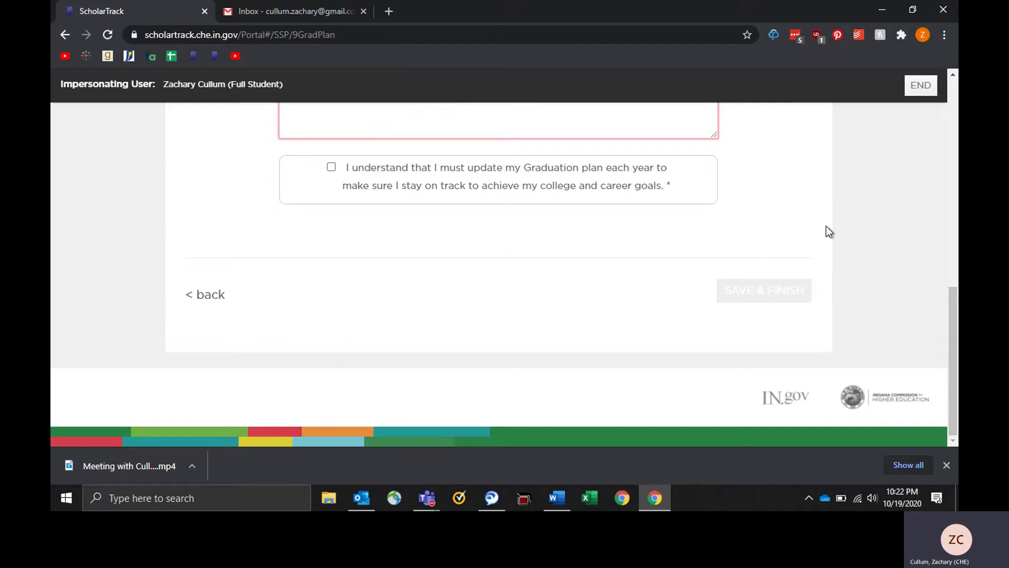
pyautogui.scroll(10, 828, 232)
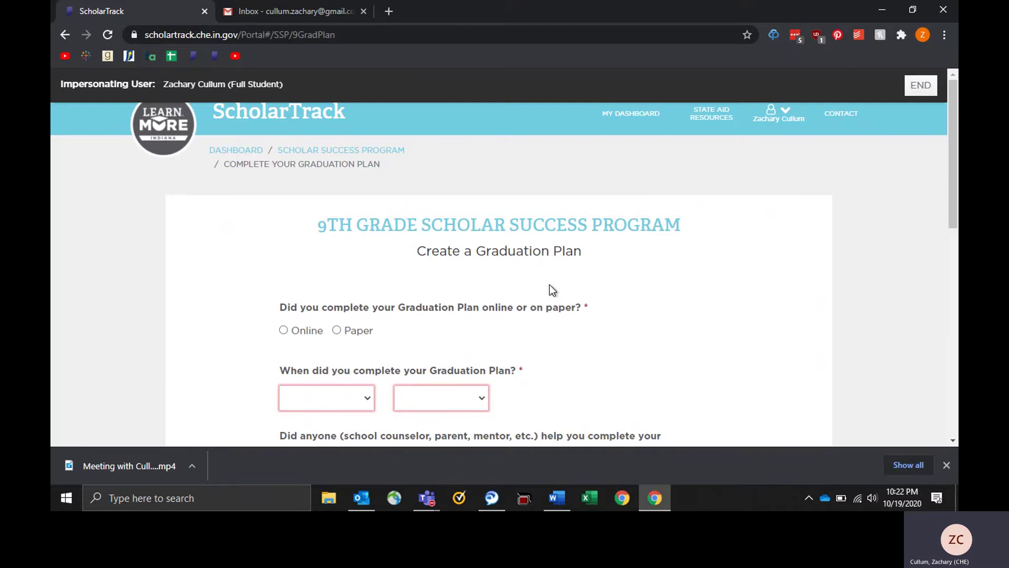
pyautogui.scroll(-2, 550, 290)
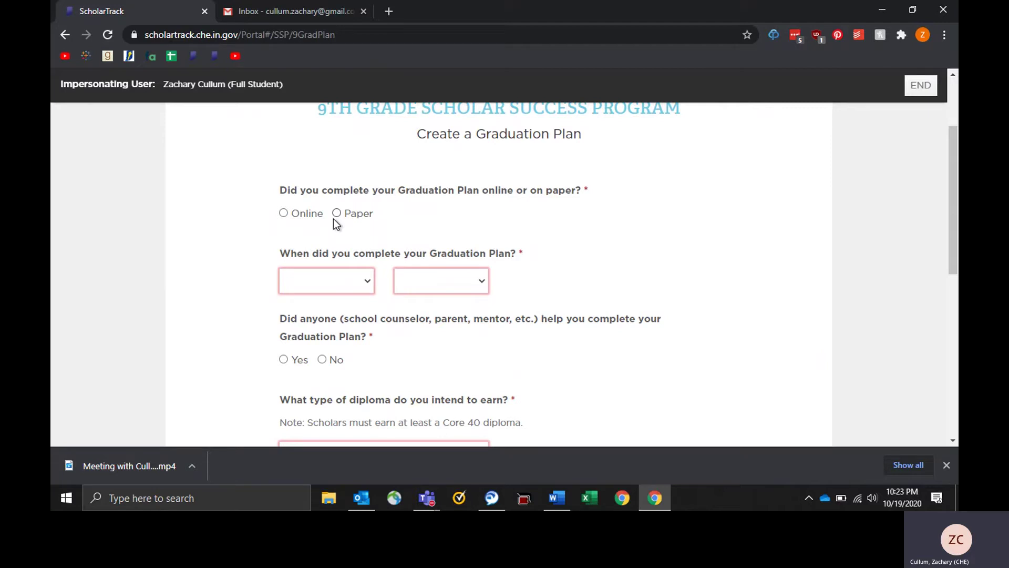
pyautogui.click(303, 218)
# Set the Graduation Plan completion date to April 2019
pyautogui.scroll(-1, 547, 247)
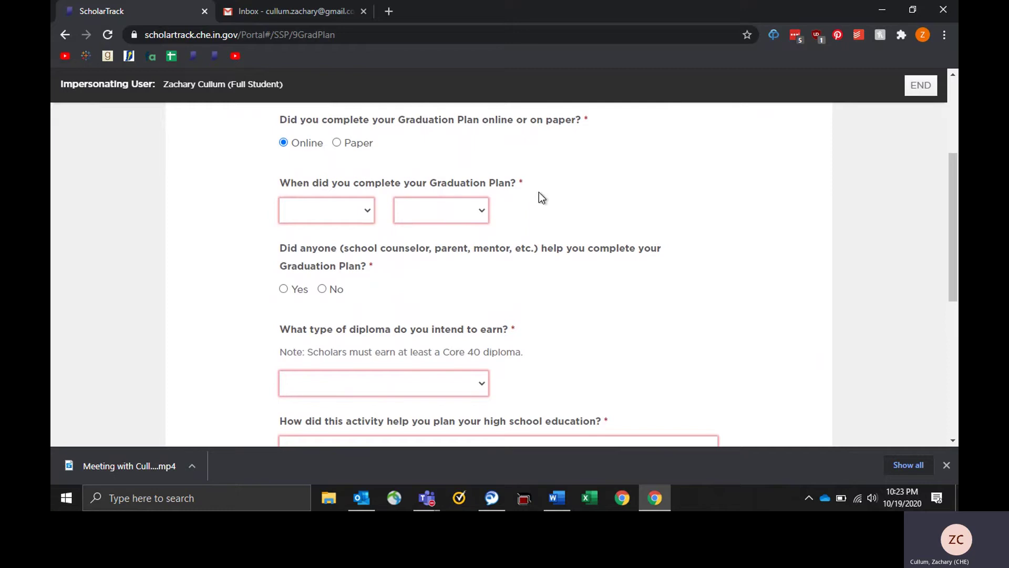
pyautogui.click(366, 210)
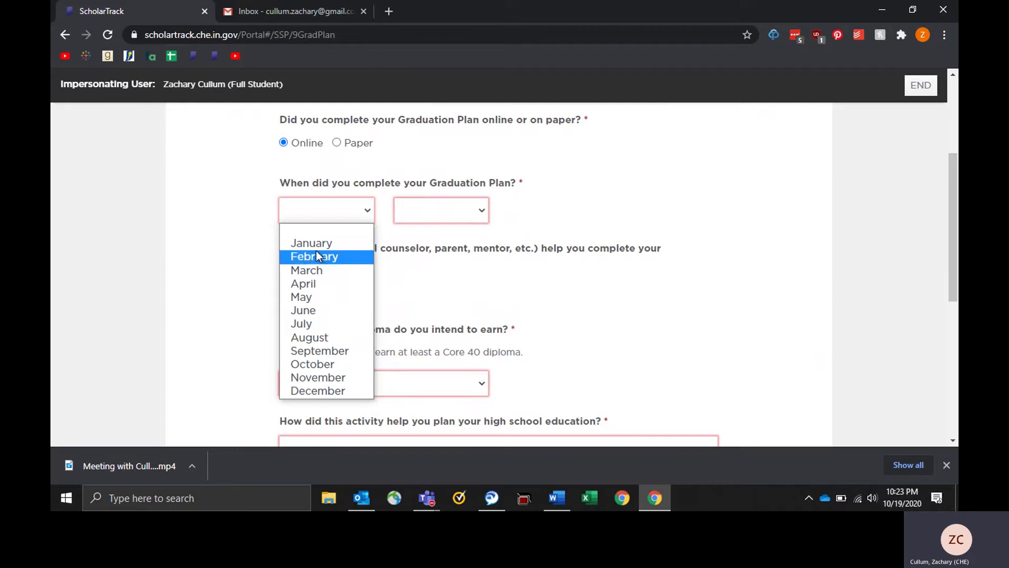
pyautogui.click(307, 288)
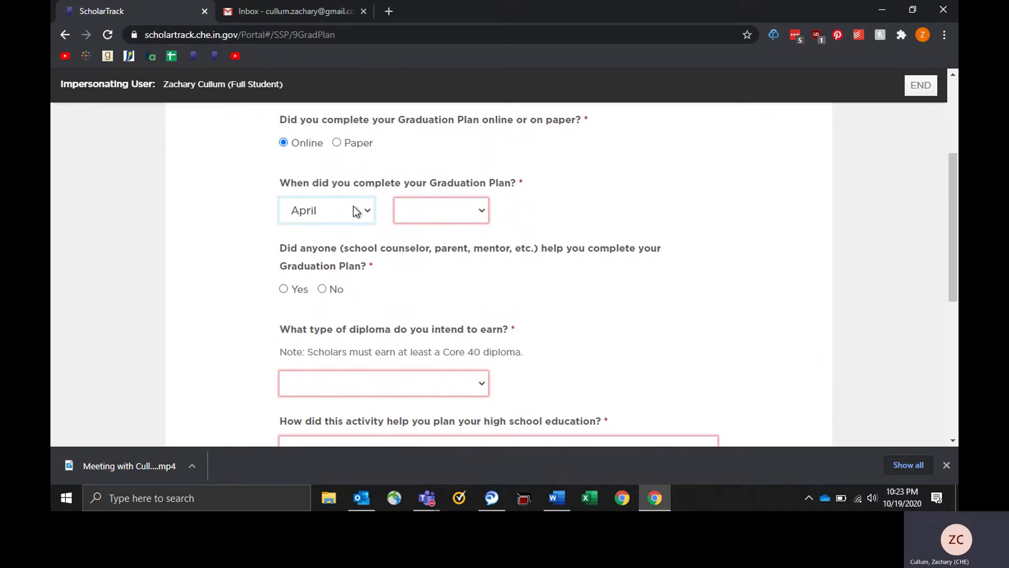
pyautogui.click(423, 211)
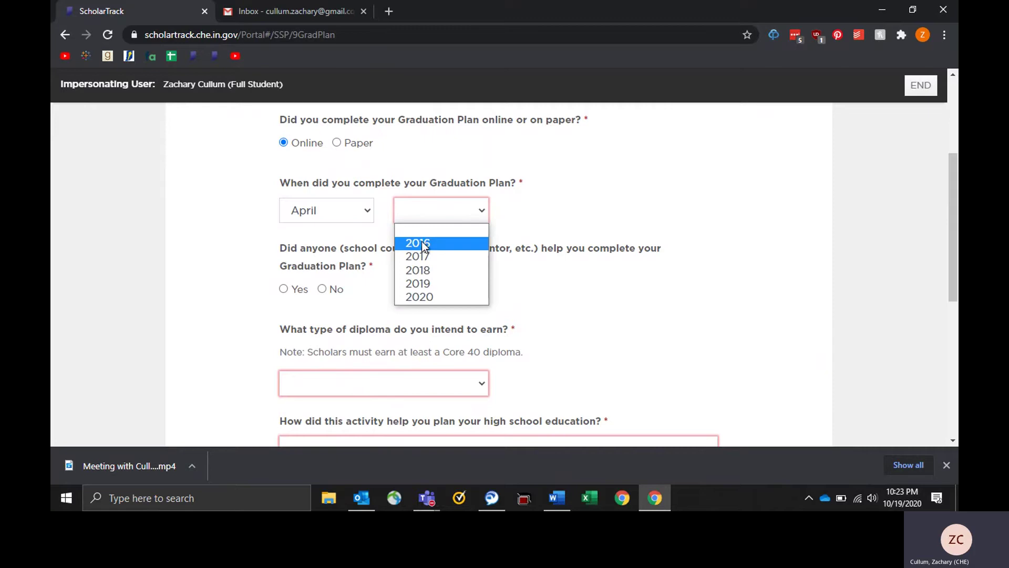
pyautogui.click(587, 263)
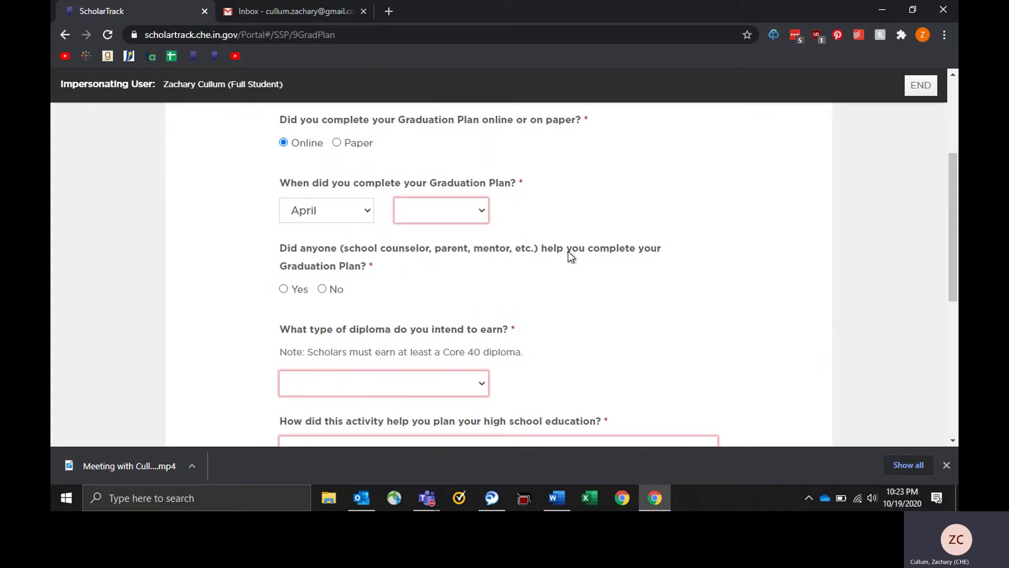
pyautogui.click(458, 213)
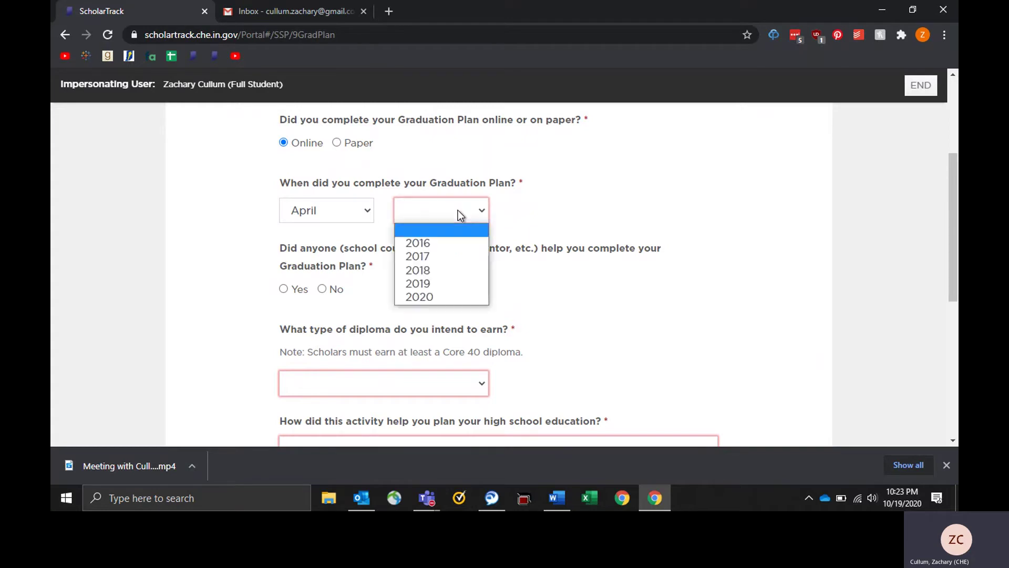
pyautogui.click(429, 286)
pyautogui.click(504, 253)
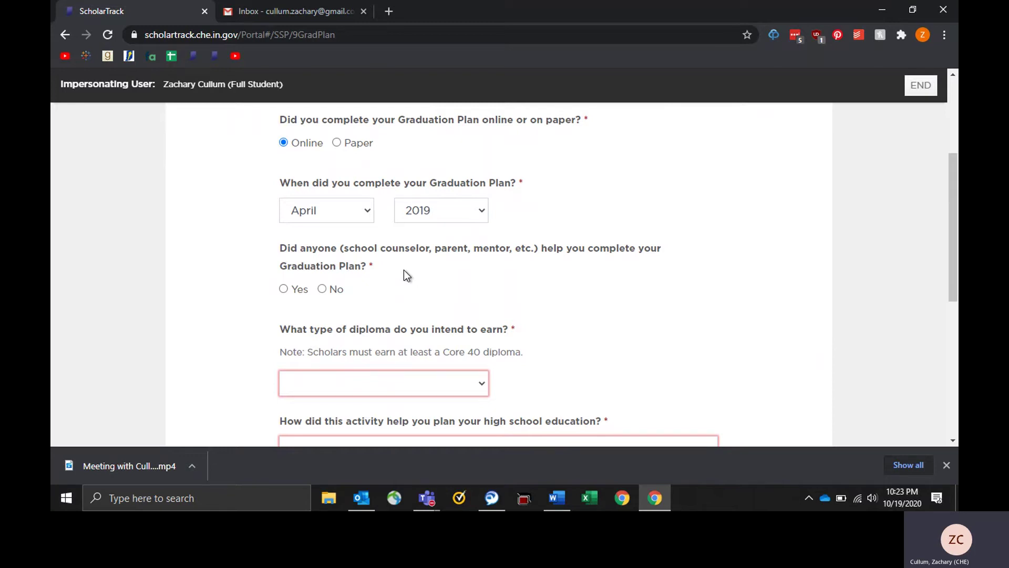
# Answer No to whether anyone helped complete the Graduation Plan and choose Core 40 as the intended diploma type
pyautogui.click(292, 292)
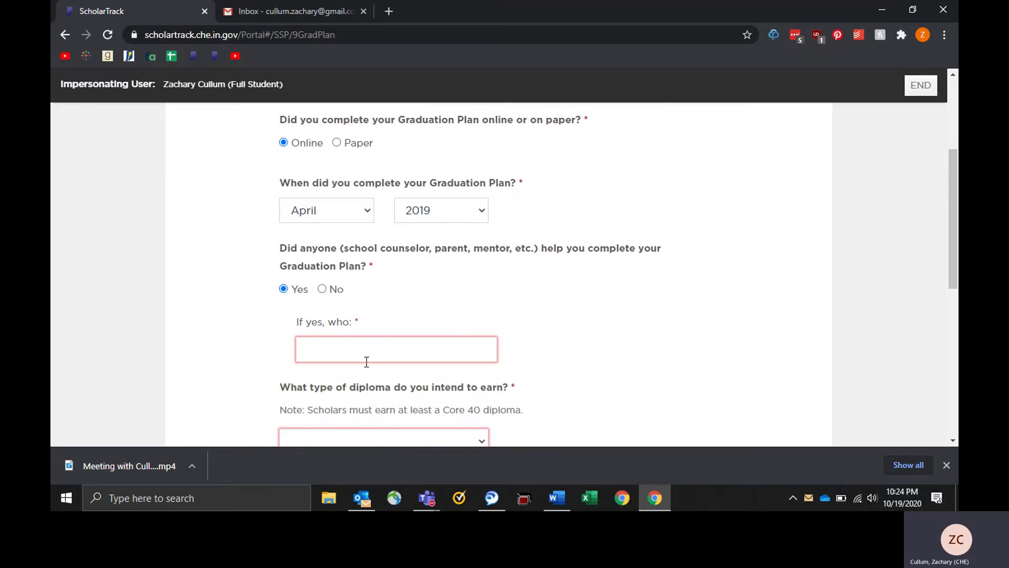
pyautogui.click(335, 298)
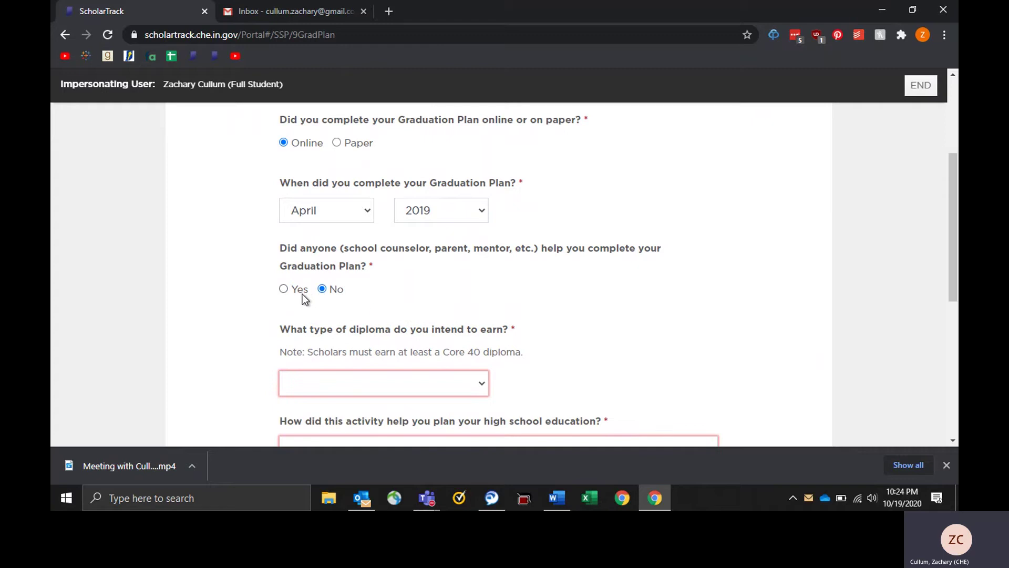
pyautogui.scroll(-2, 620, 296)
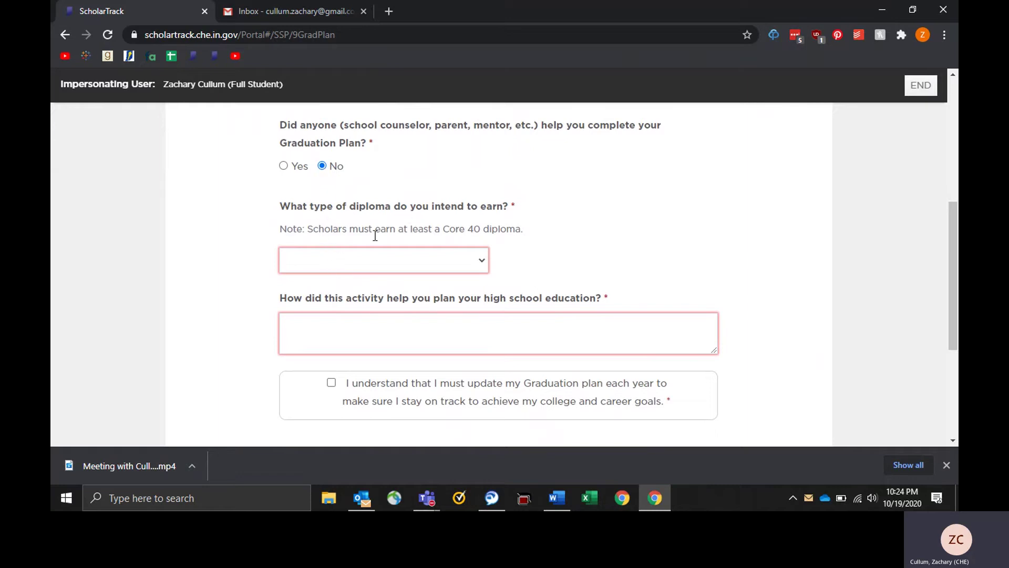
pyautogui.click(356, 264)
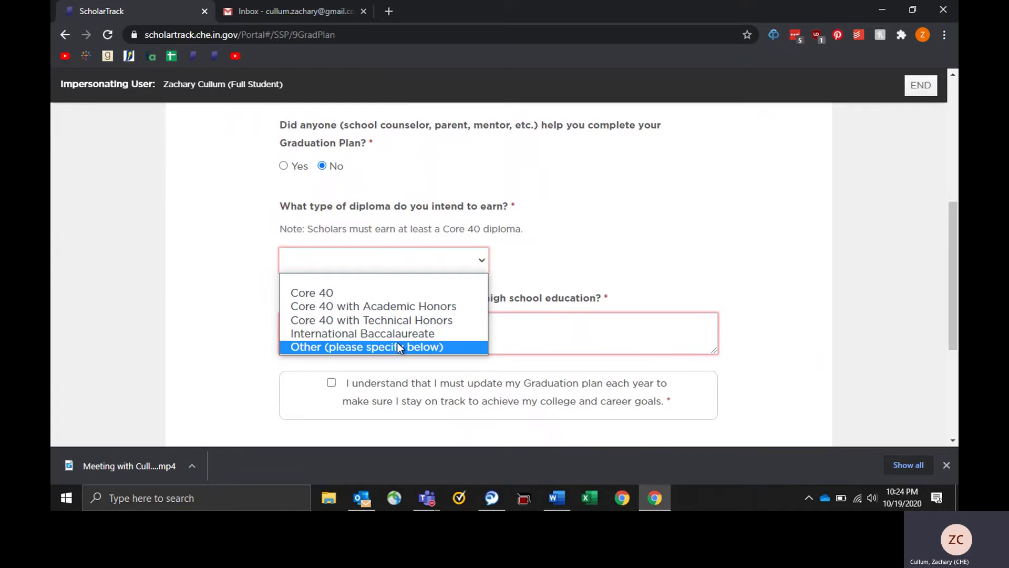
pyautogui.click(368, 347)
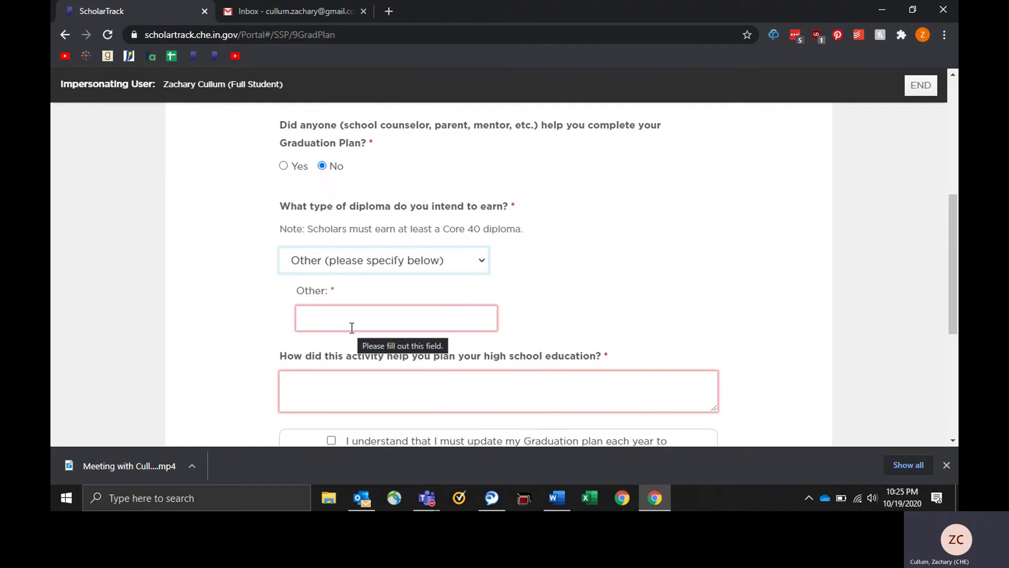
pyautogui.click(342, 267)
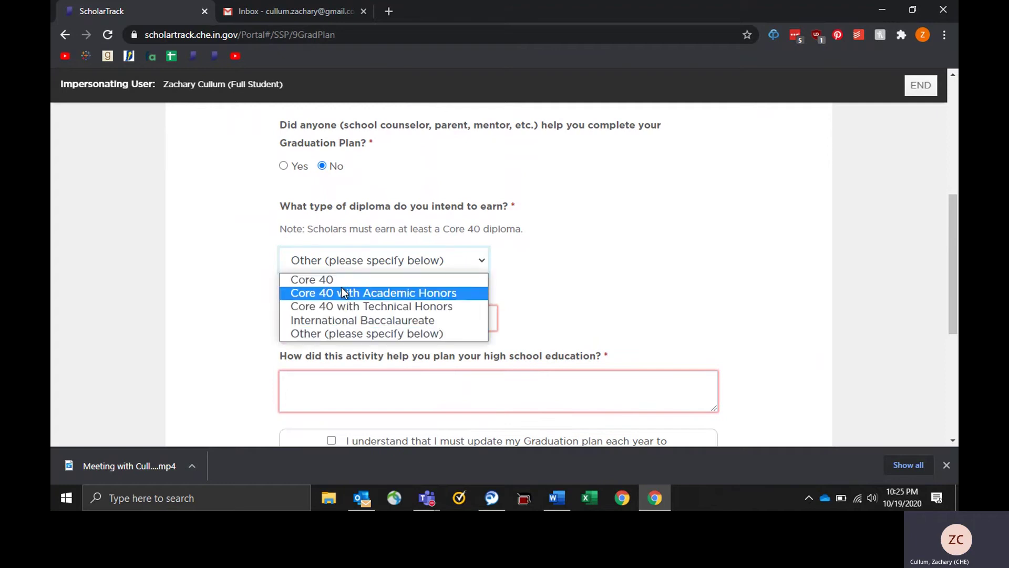
pyautogui.click(342, 283)
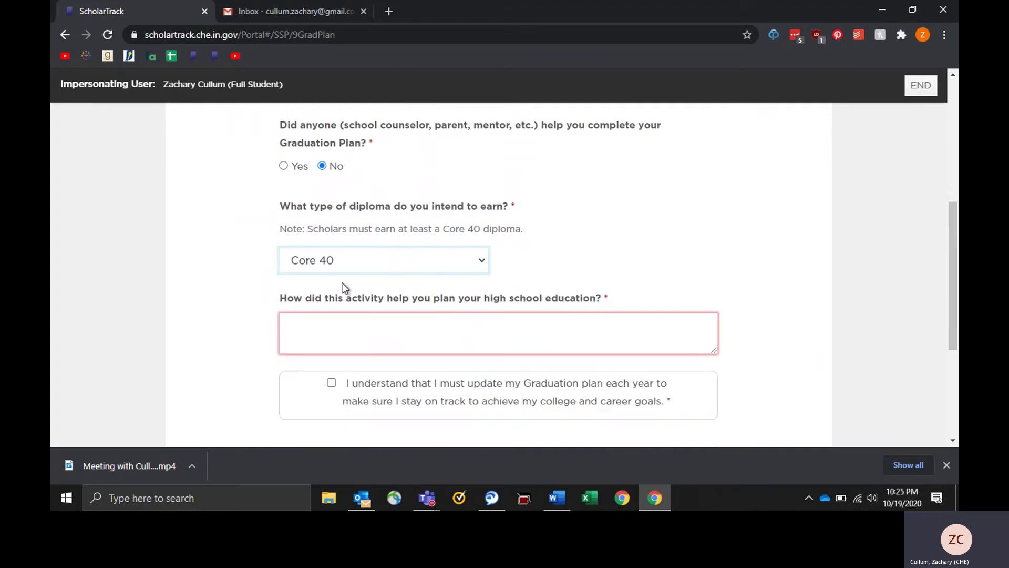
# Enter "Roadmap" as how the activity helped plan high school education and accept the yearly plan update statement
pyautogui.click(355, 349)
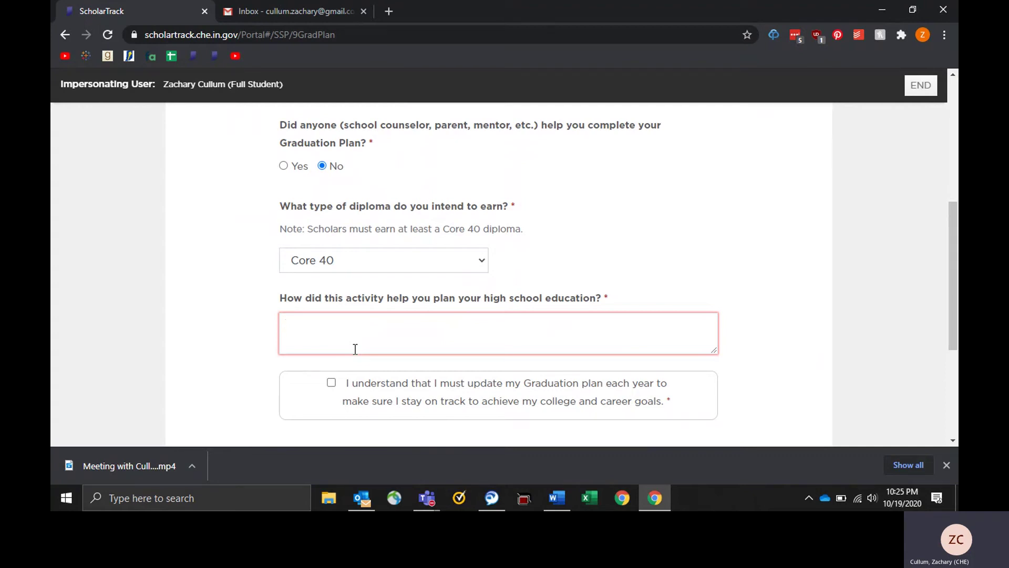
pyautogui.write('Roadmap')
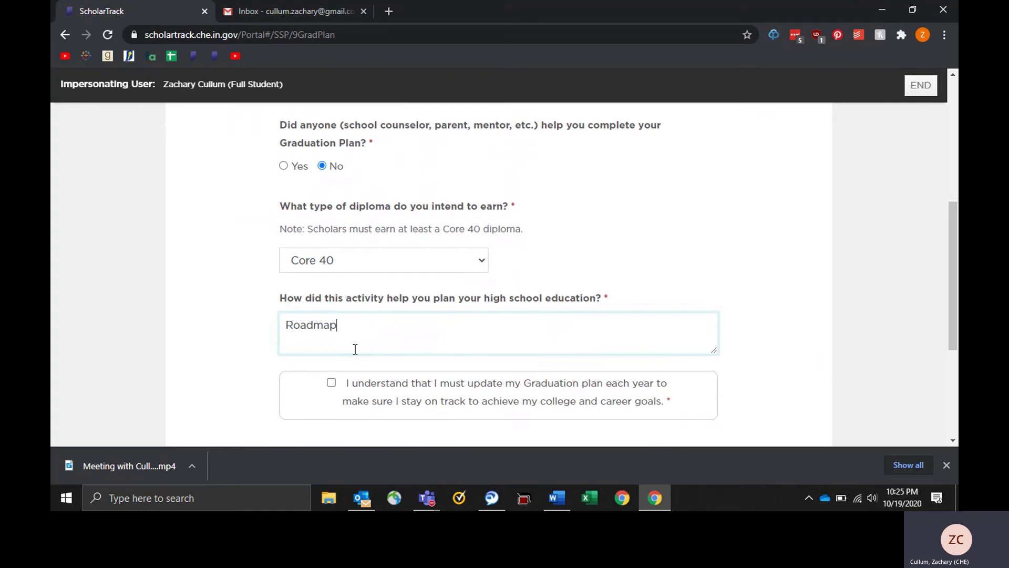
pyautogui.scroll(-1, 354, 349)
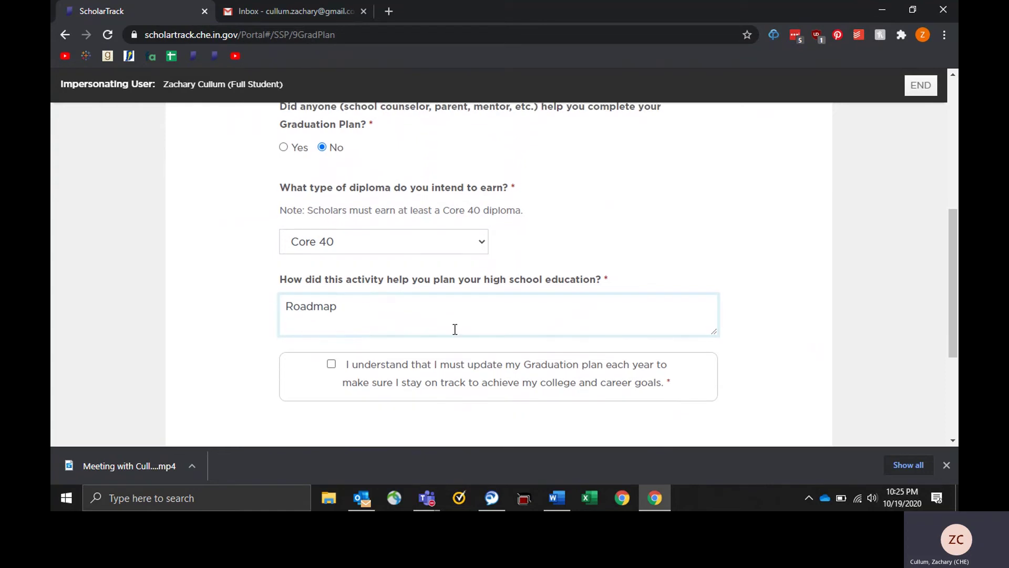
pyautogui.scroll(-3, 455, 331)
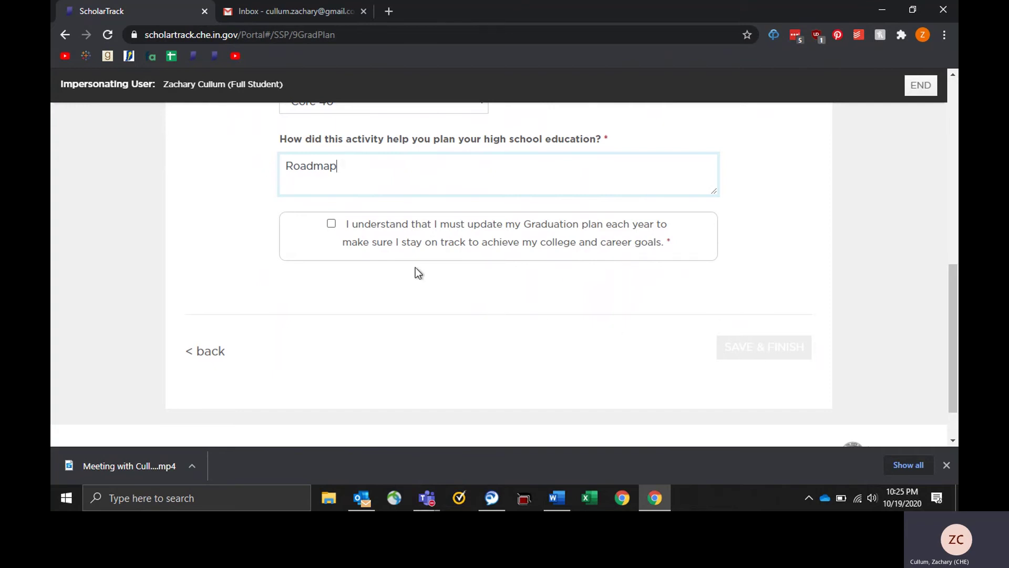
pyautogui.click(331, 224)
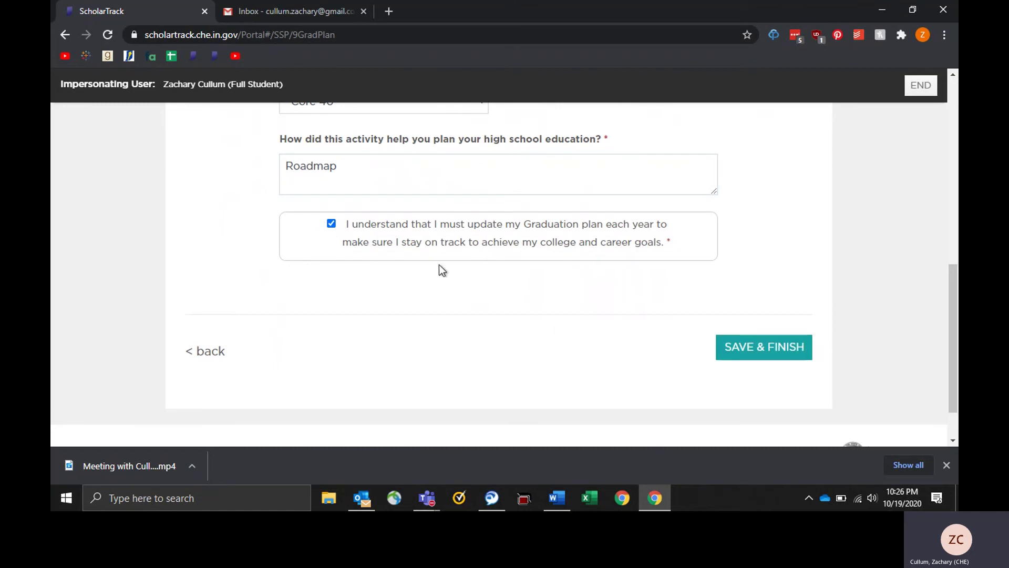
# Review the Graduation Plan form answers, and clear and re-tick the yearly update acknowledgement
pyautogui.scroll(7, 288, 234)
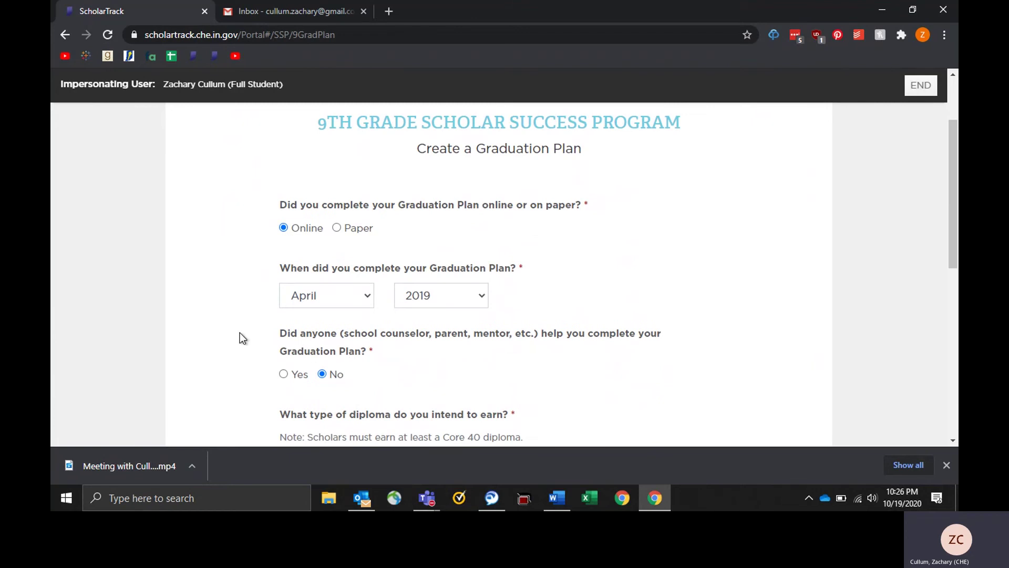
pyautogui.scroll(-7, 239, 333)
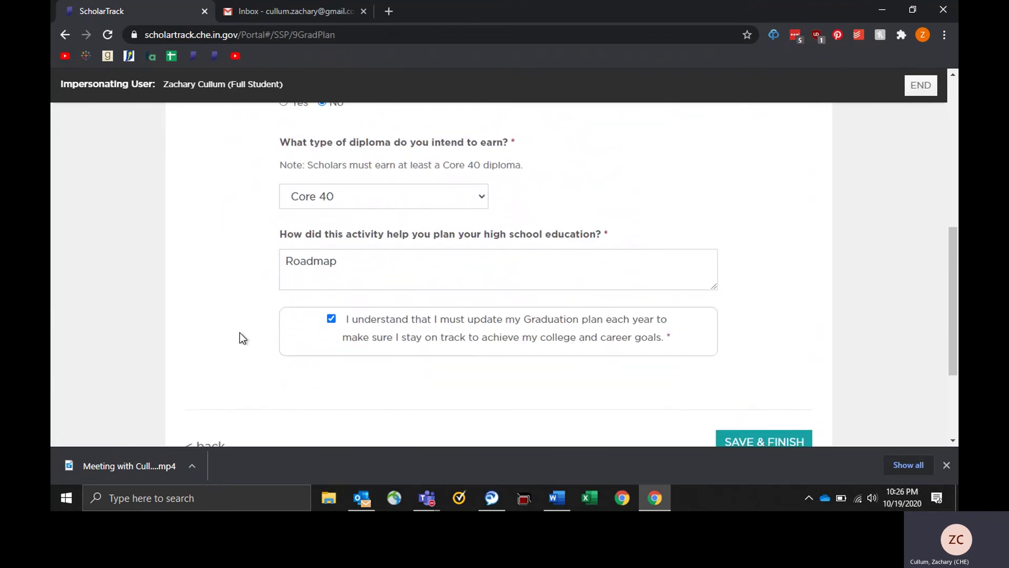
pyautogui.scroll(5, 243, 172)
pyautogui.scroll(-5, 269, 331)
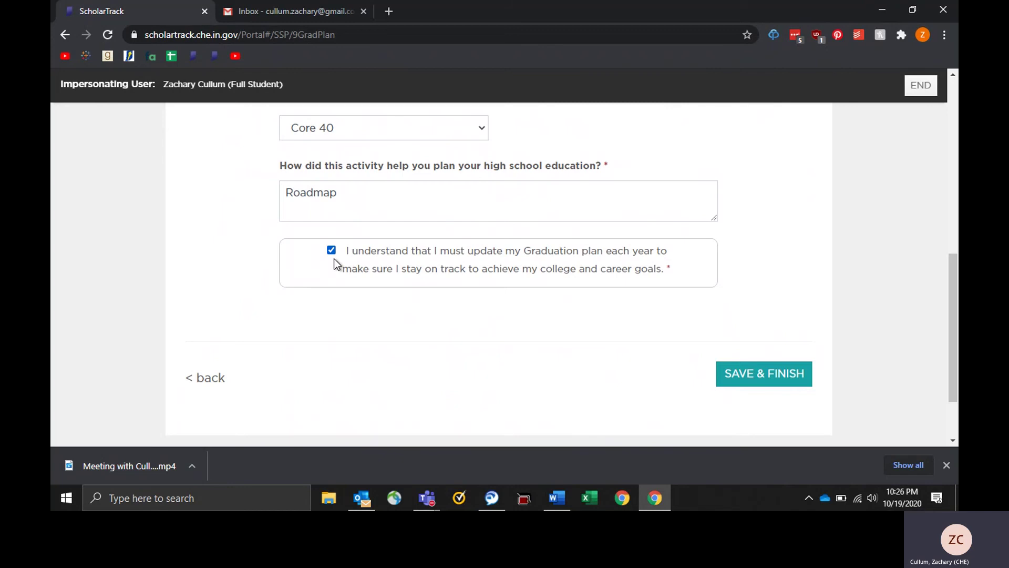
pyautogui.click(332, 250)
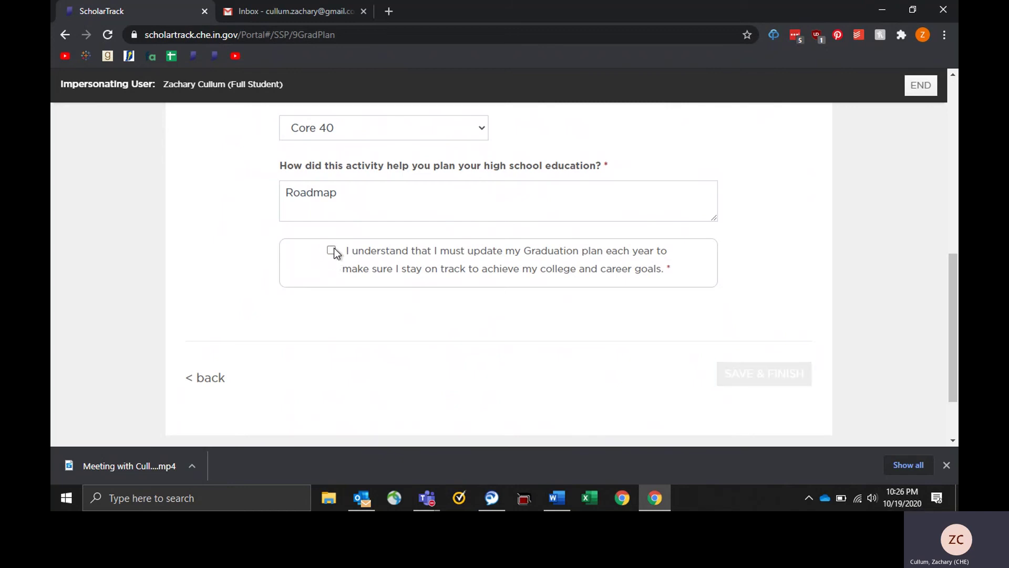
pyautogui.click(331, 251)
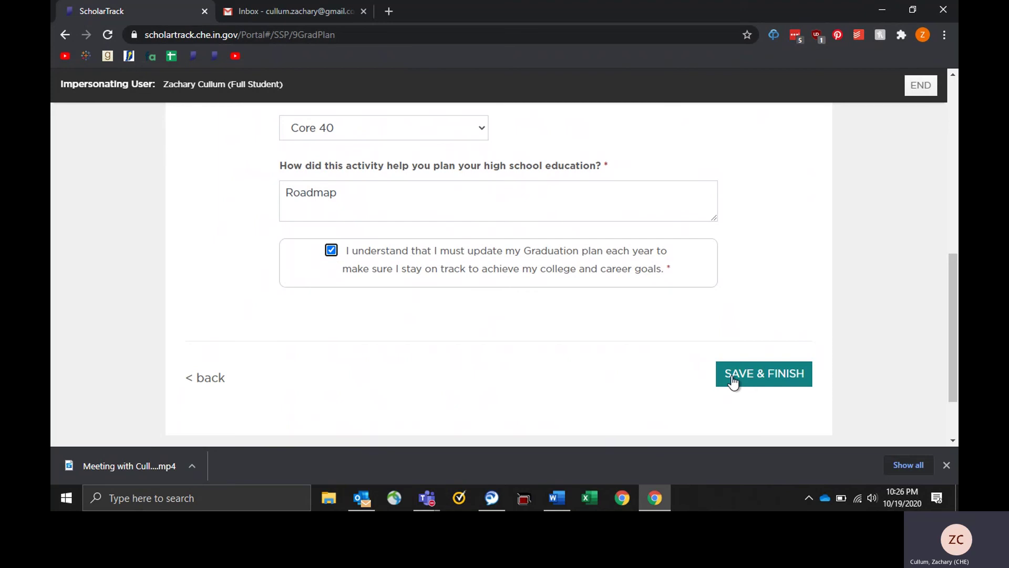
pyautogui.click(352, 315)
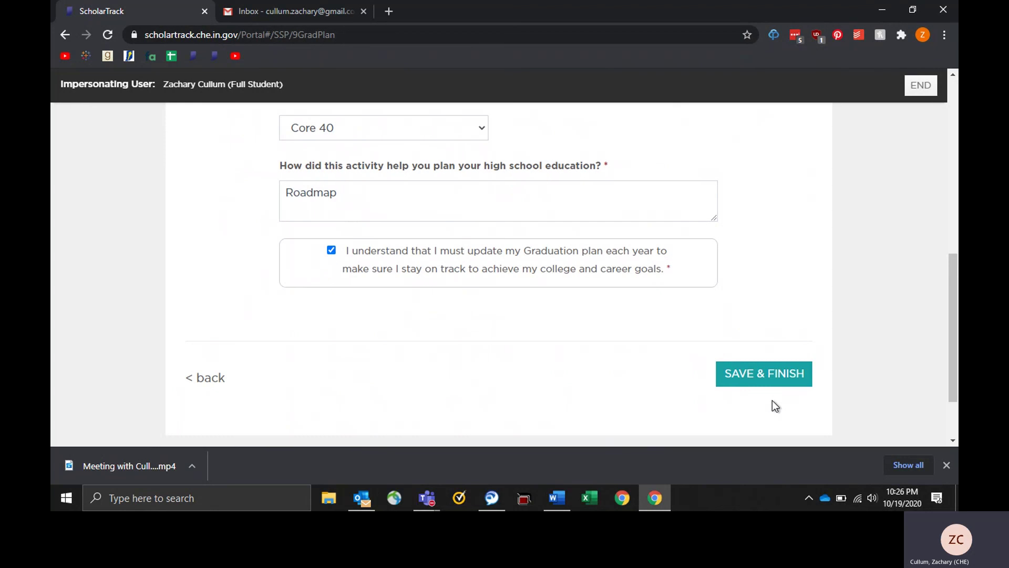
# Return to the Scholar Success Program overview without saving the Graduation Plan form
pyautogui.scroll(8, 396, 270)
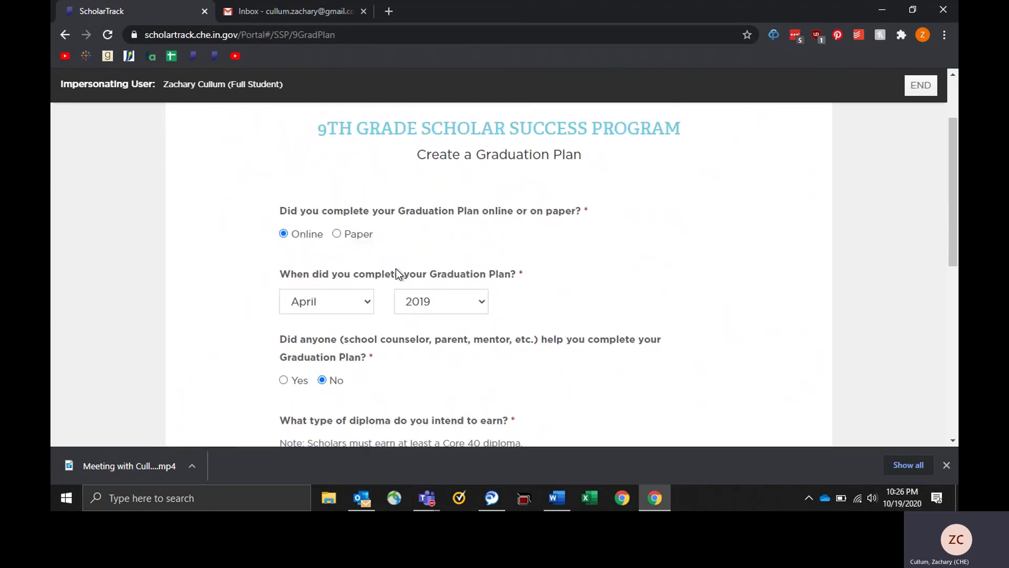
pyautogui.click(373, 150)
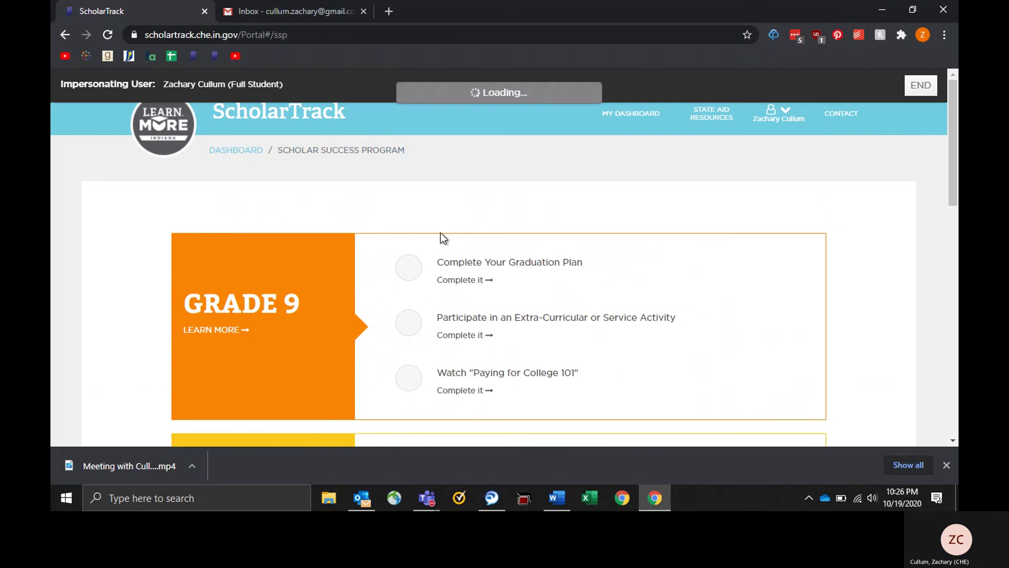